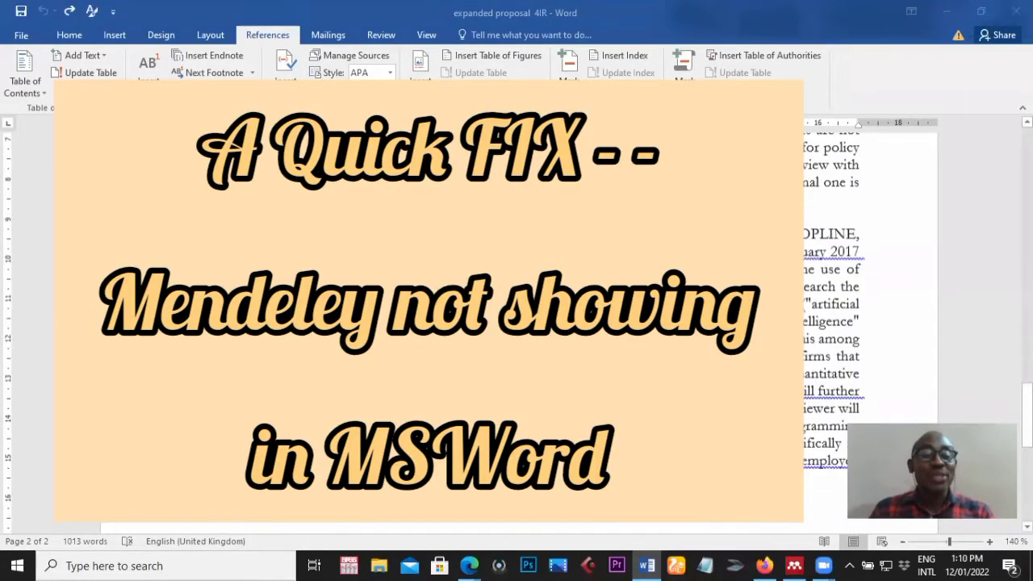
Bring the Mendeley Desktop reference library window forward from the taskbar.
click(793, 565)
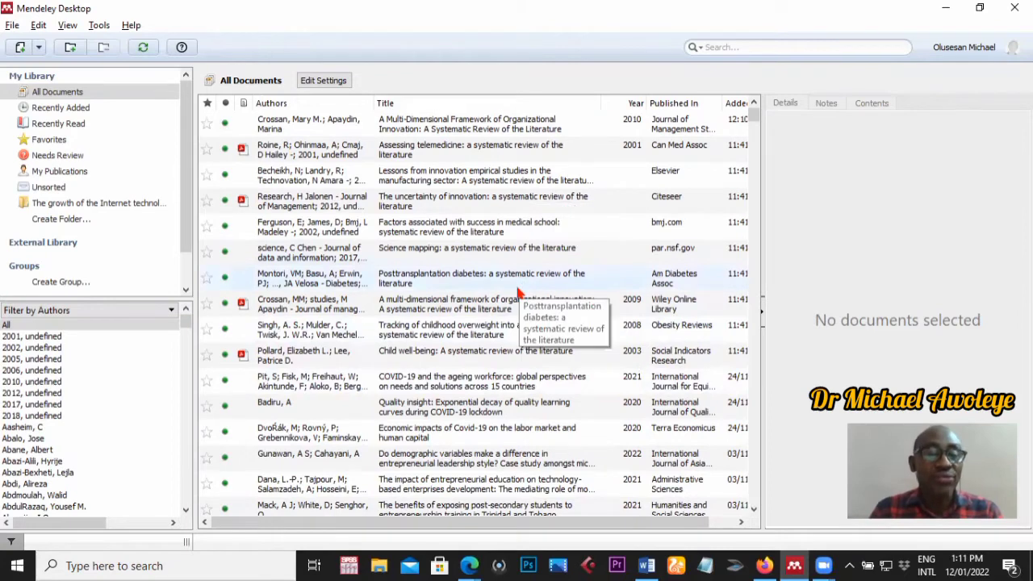
Confirm Mendeley's Tools menu lists Uninstall MS Word Plugin, then return to the Word proposal.
click(98, 27)
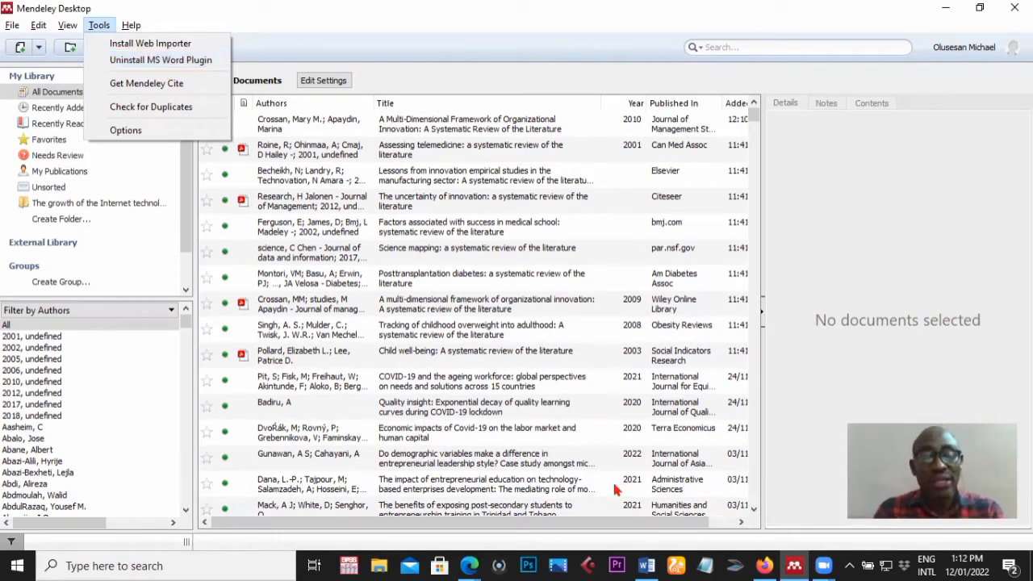
click(647, 566)
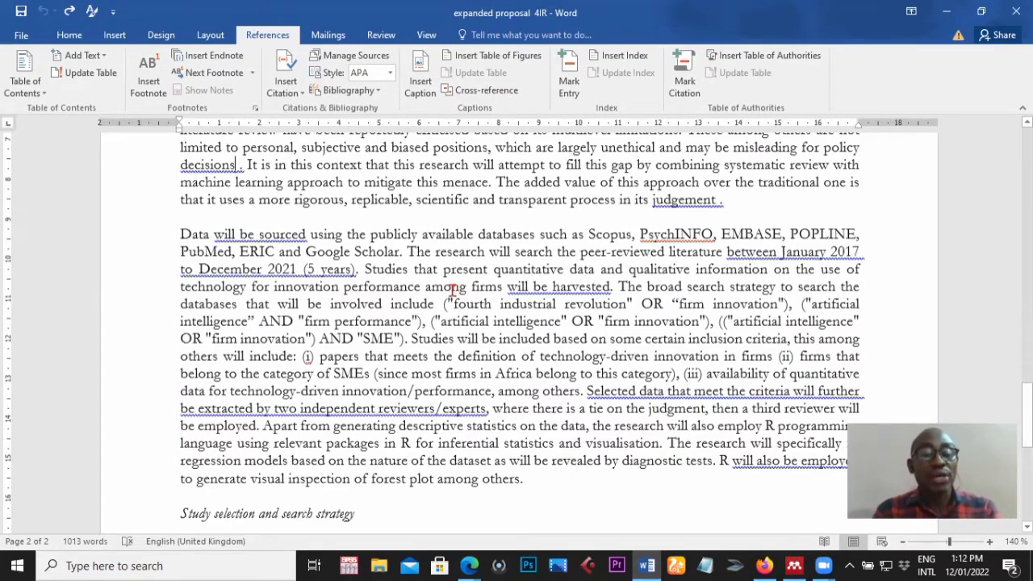
Open Word Options from the File backstage menu.
scroll(448, 325, up, 8)
scroll(448, 326, down, 3)
scroll(450, 328, down, 7)
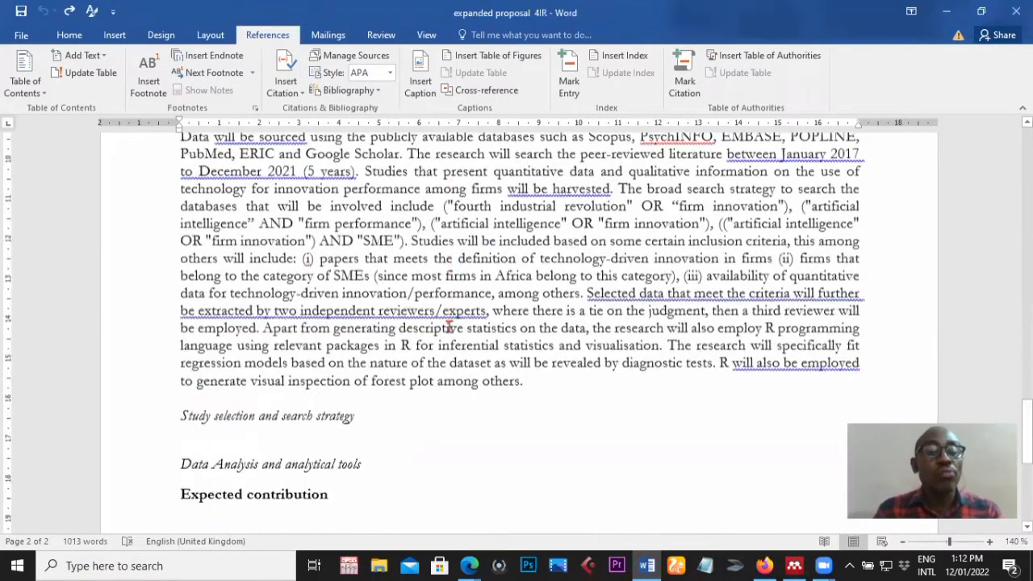
click(22, 36)
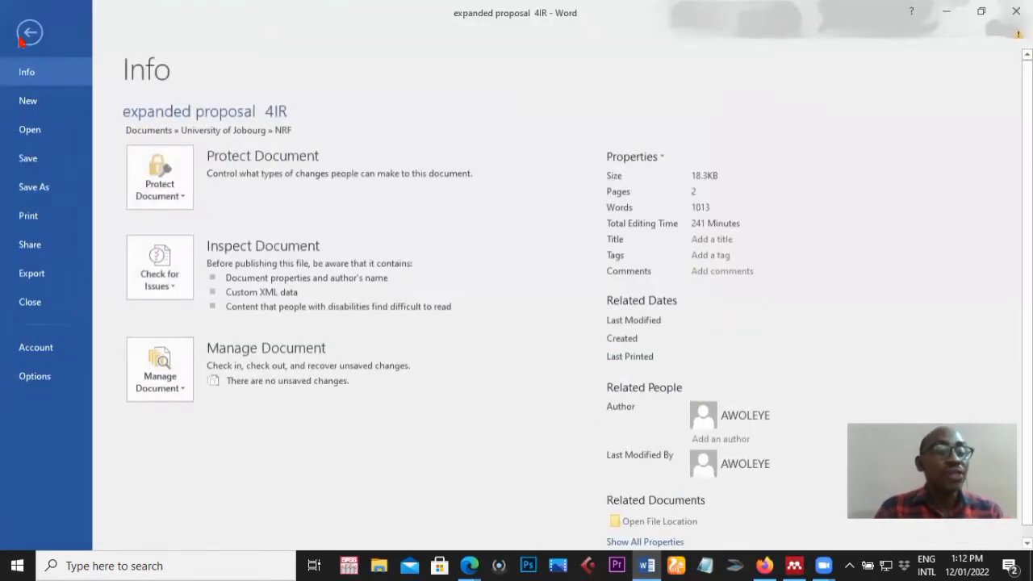
click(35, 376)
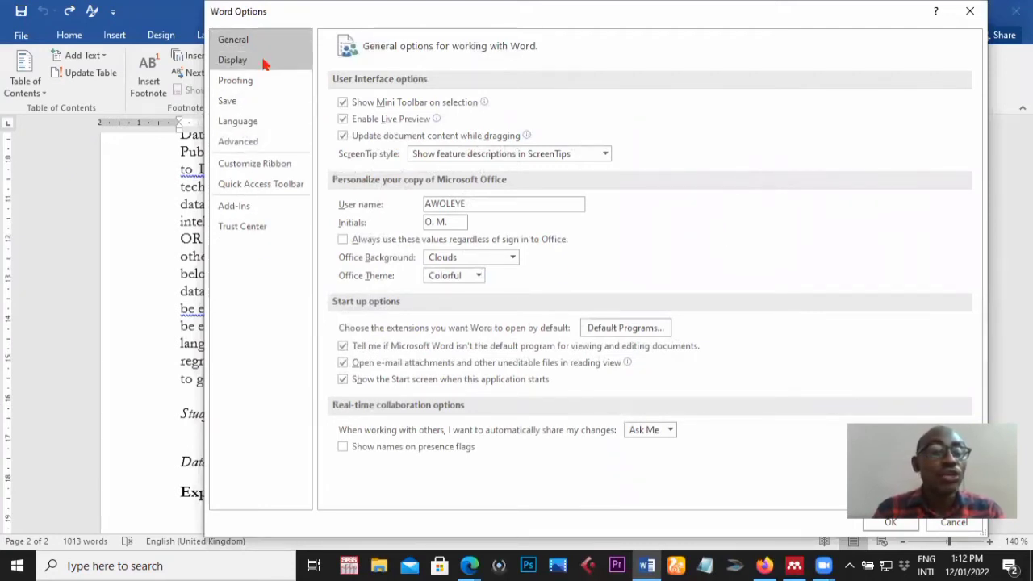
Manage Word Add-ins from the Add-Ins page to list Mendeley-1.19.8.dotm and Zotero.dotm.
click(254, 209)
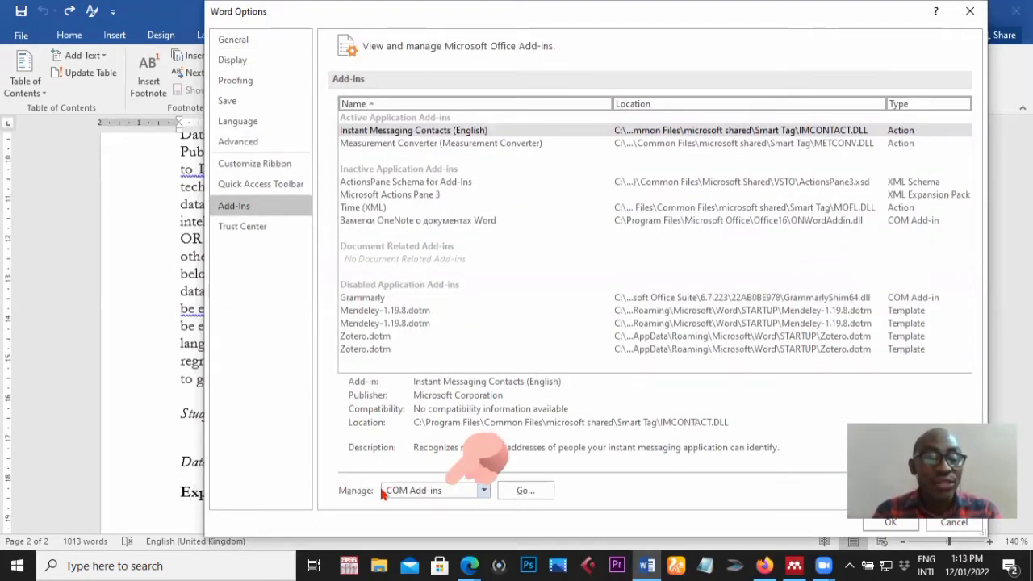
click(483, 494)
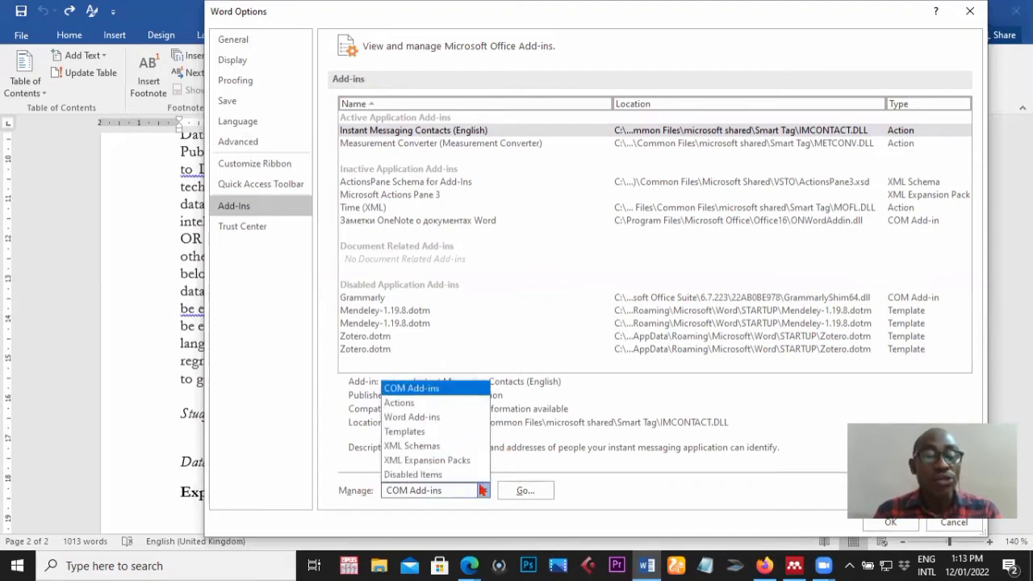
click(454, 420)
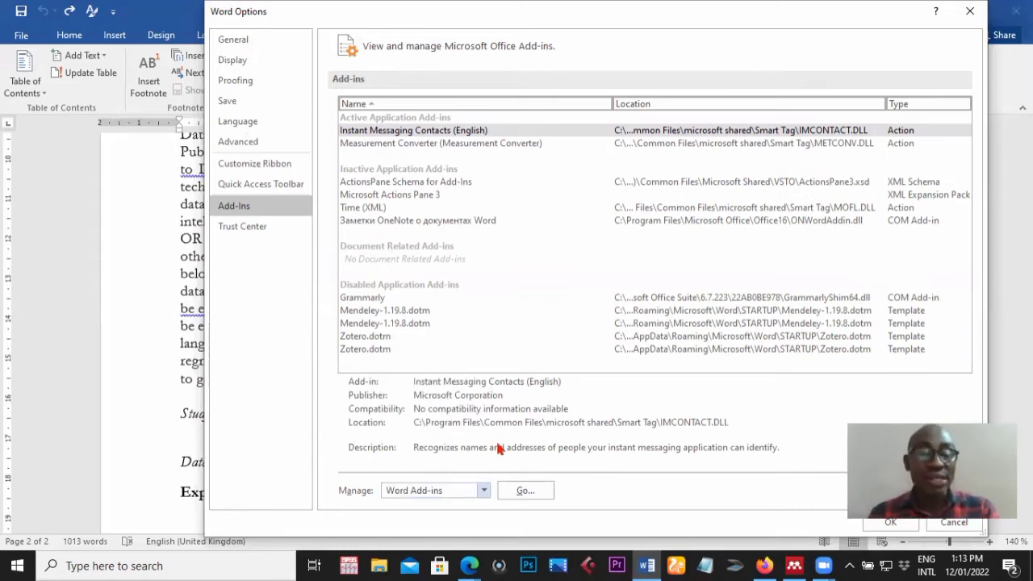
click(525, 494)
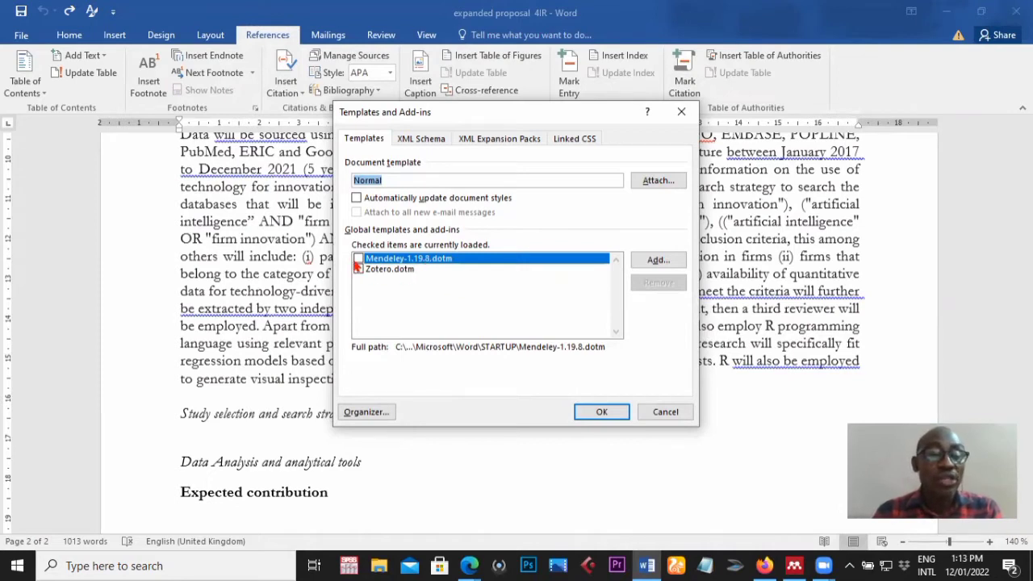
Tick Mendeley-1.19.8.dotm, then start adding a new global template file.
click(358, 258)
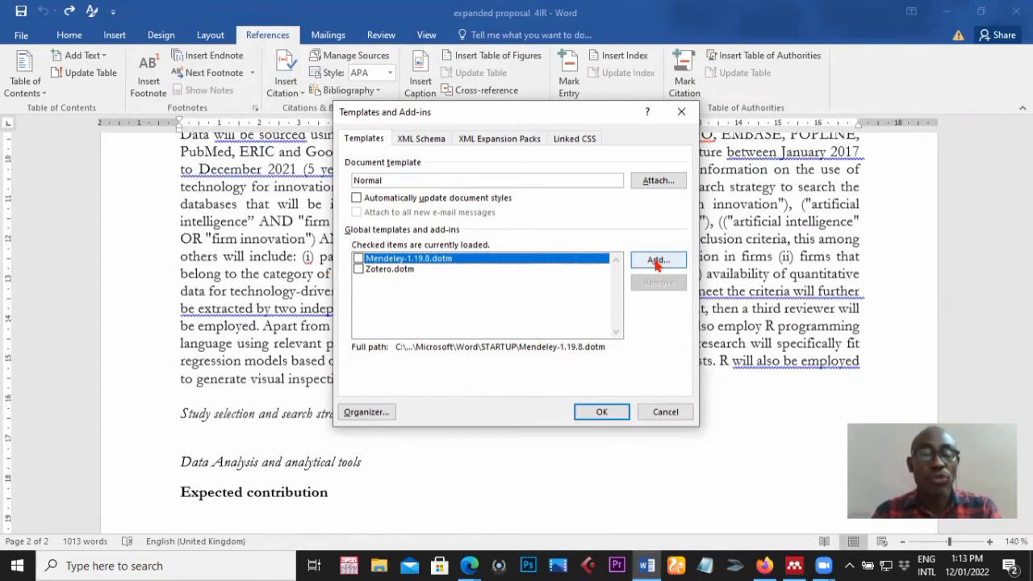
click(657, 261)
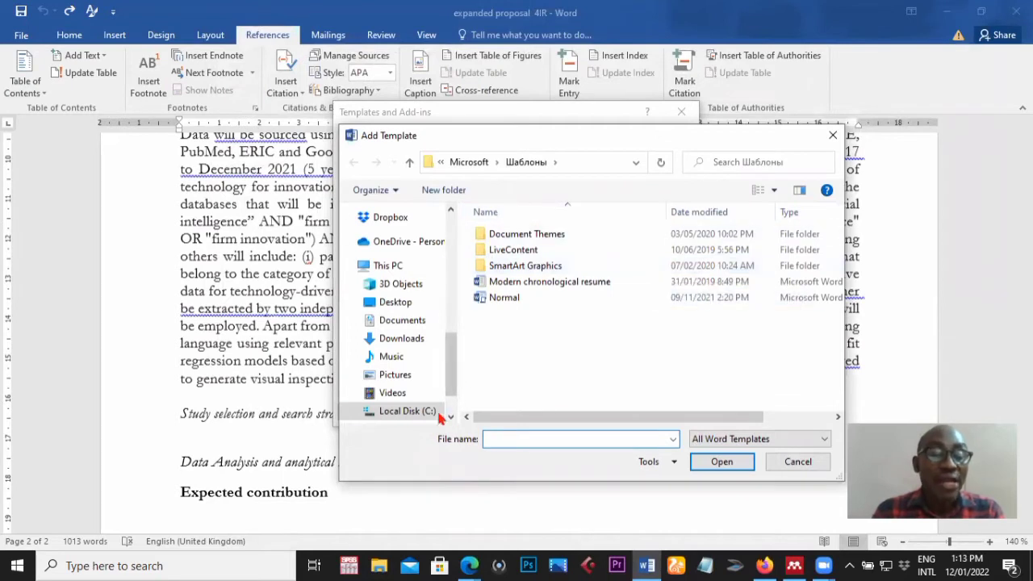
Browse to the C:\Program Files (x86) folder.
click(408, 410)
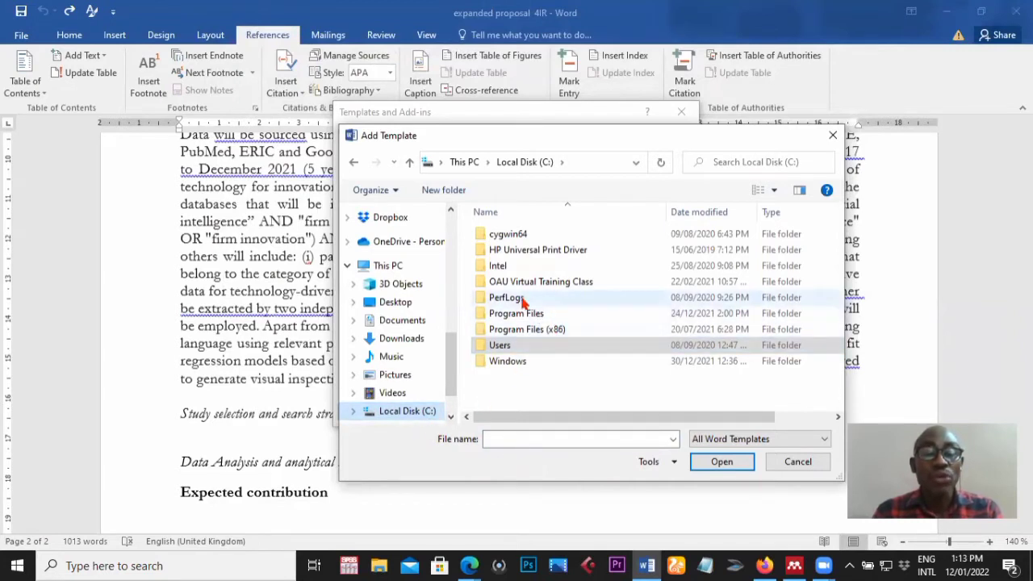
click(544, 347)
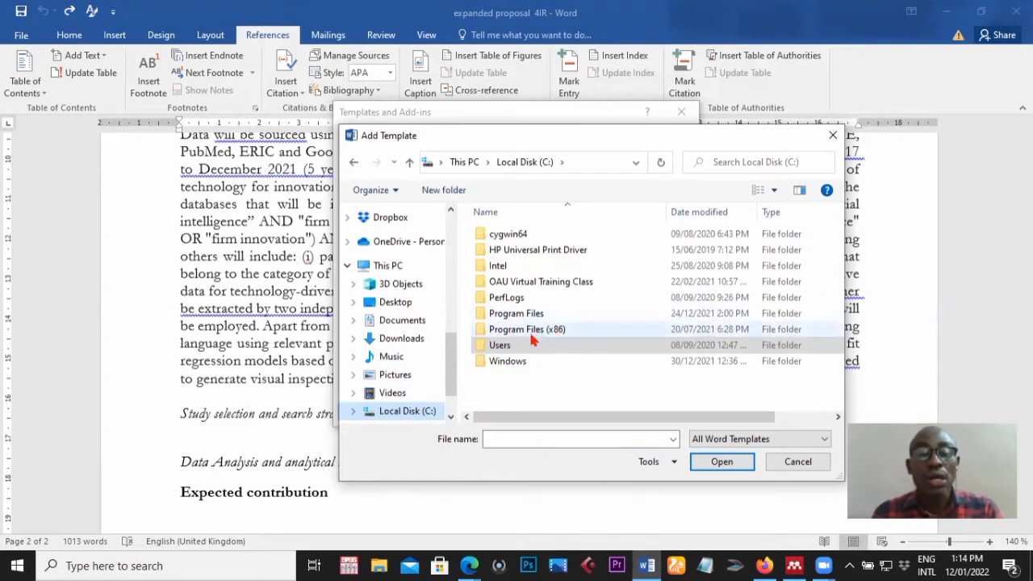
mouse_move(527, 330)
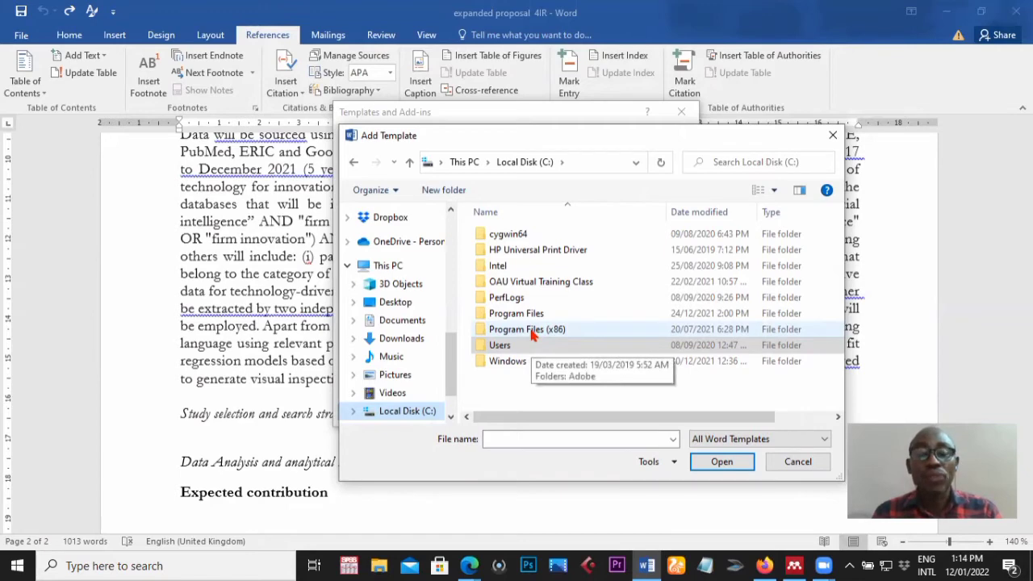
double_click(529, 330)
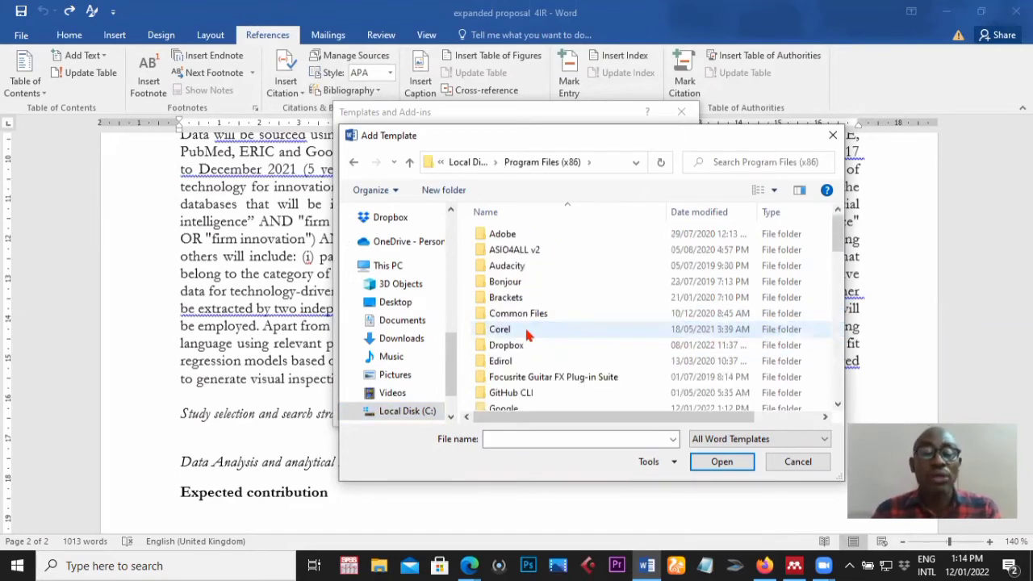
scroll(528, 334, down, 1)
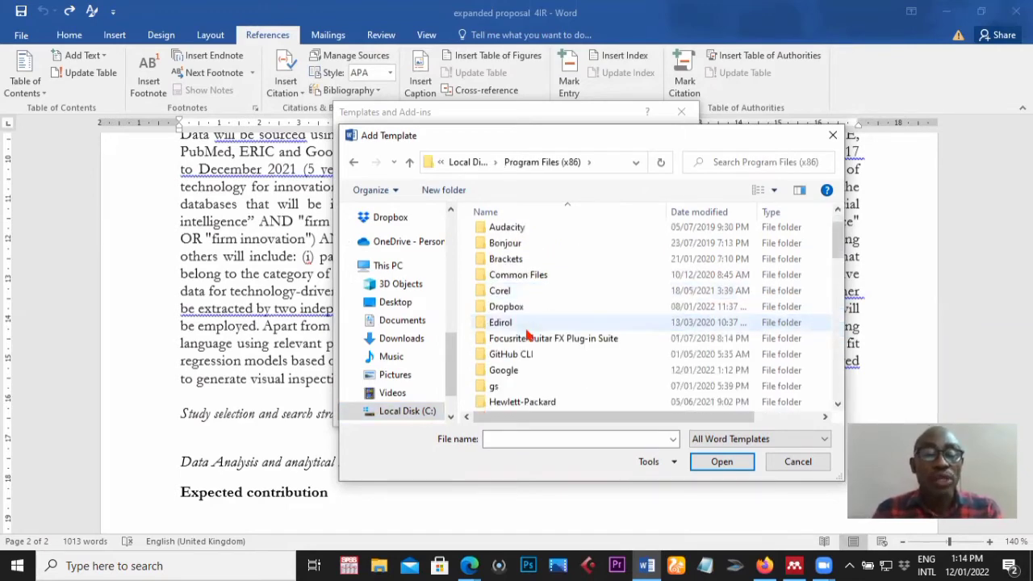
scroll(528, 334, down, 2)
scroll(528, 334, down, 2)
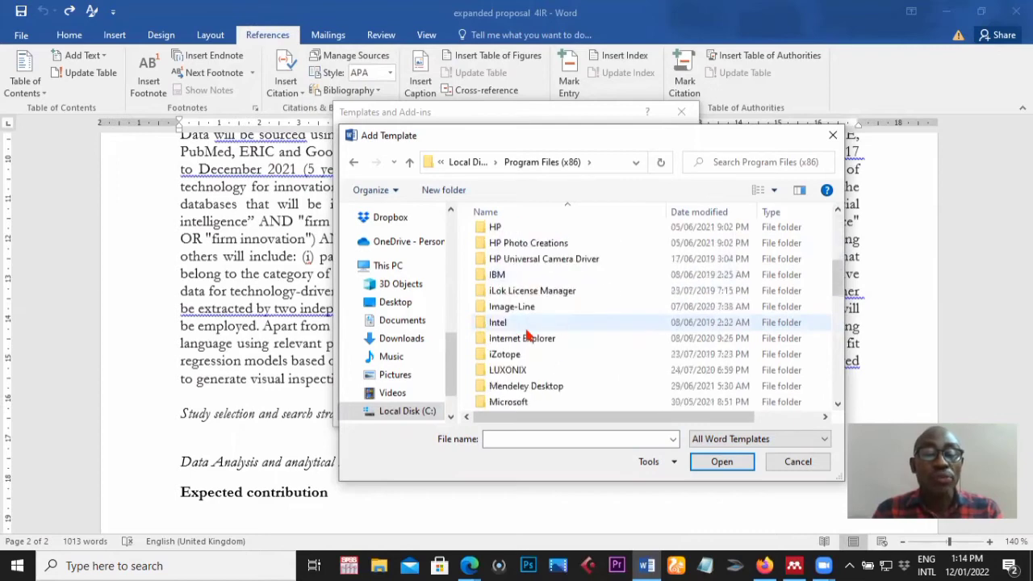
Add Mendeley-1.19.8 from Mendeley Desktop\wordPlugin as a global template.
key(m)
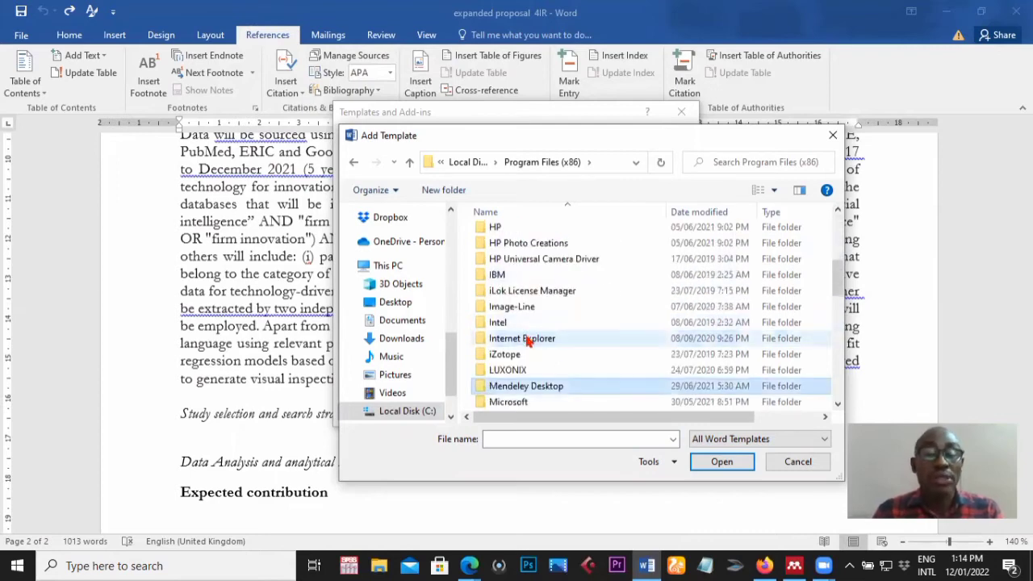
scroll(528, 340, down, 2)
double_click(539, 292)
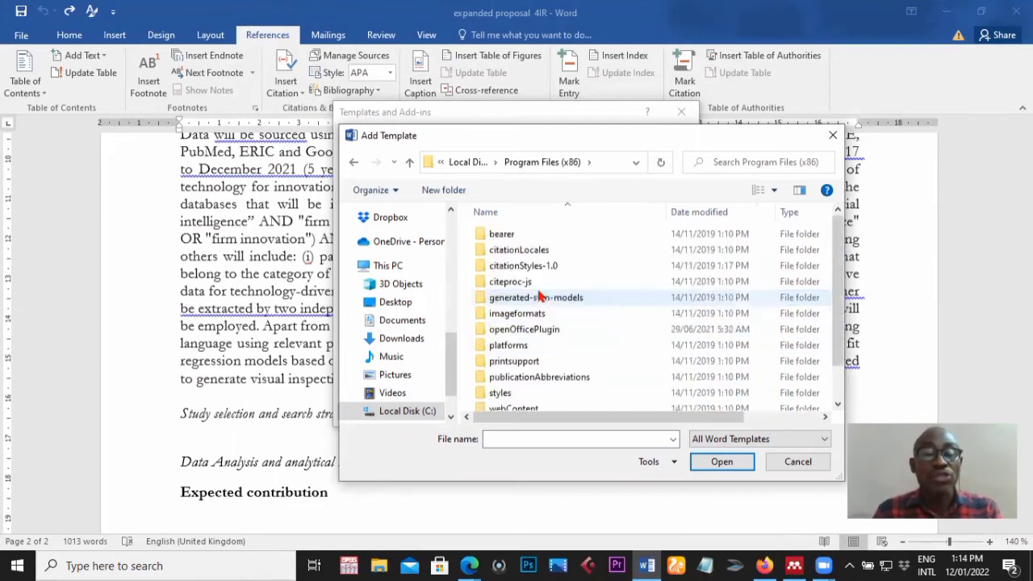
scroll(554, 294, down, 1)
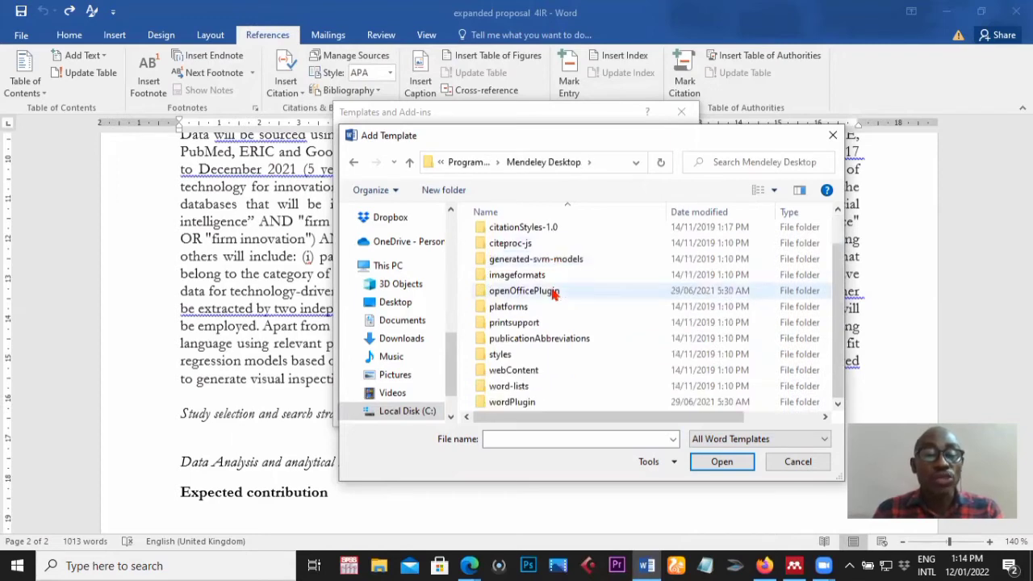
double_click(517, 402)
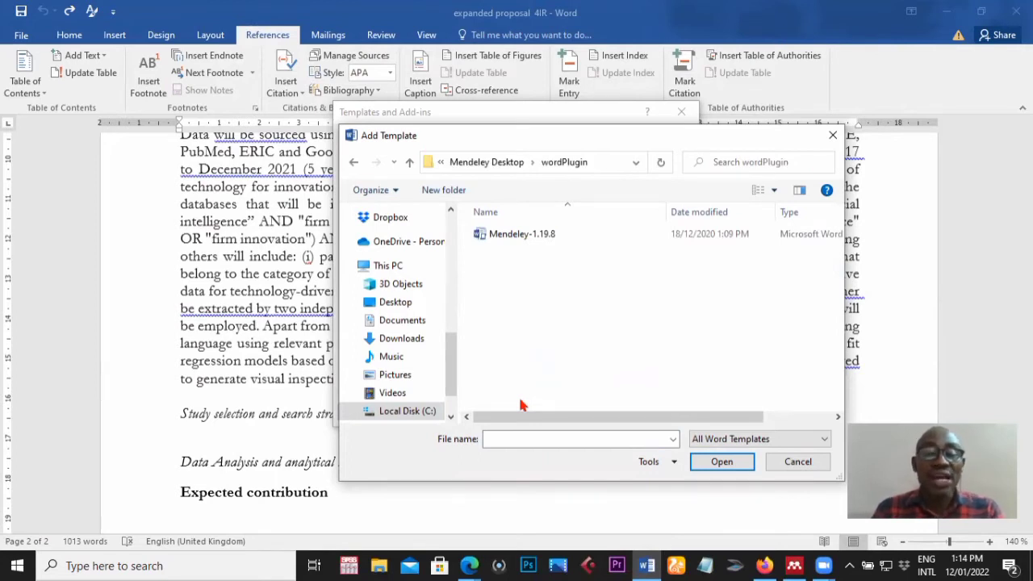
click(529, 235)
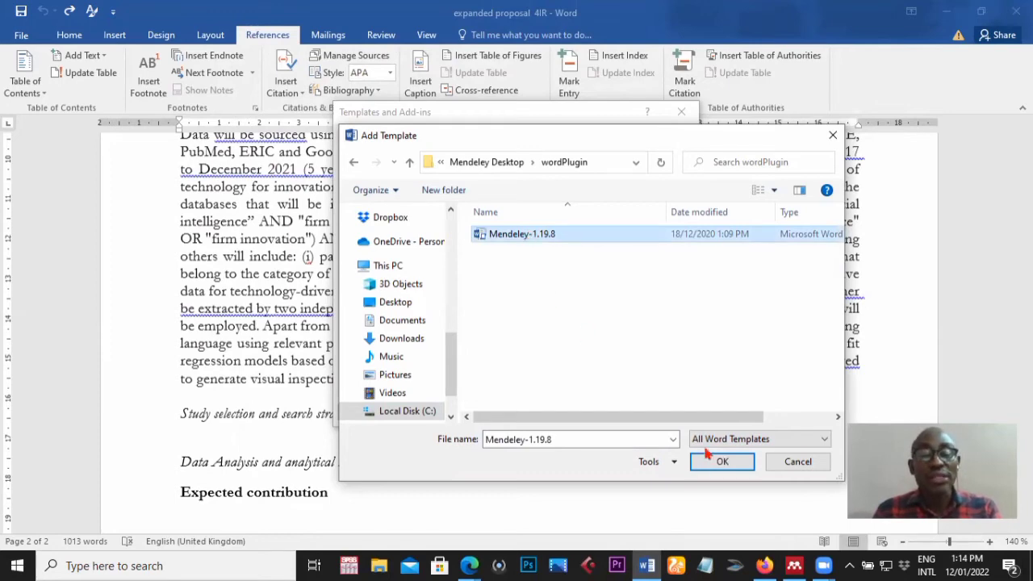
click(732, 463)
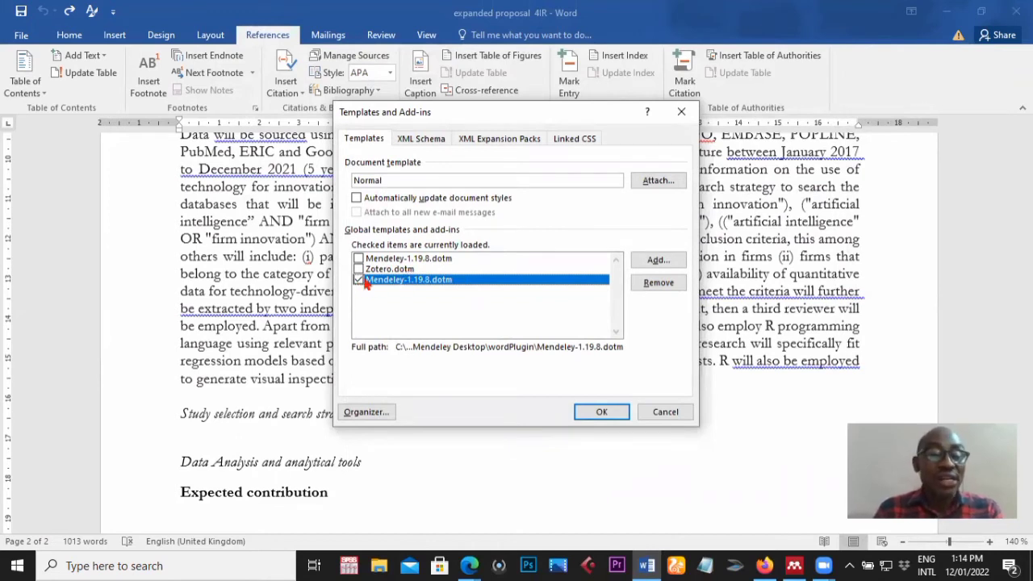
Apply the Templates and Add-ins change so Mendeley Cite-O-Matic appears under References.
click(605, 411)
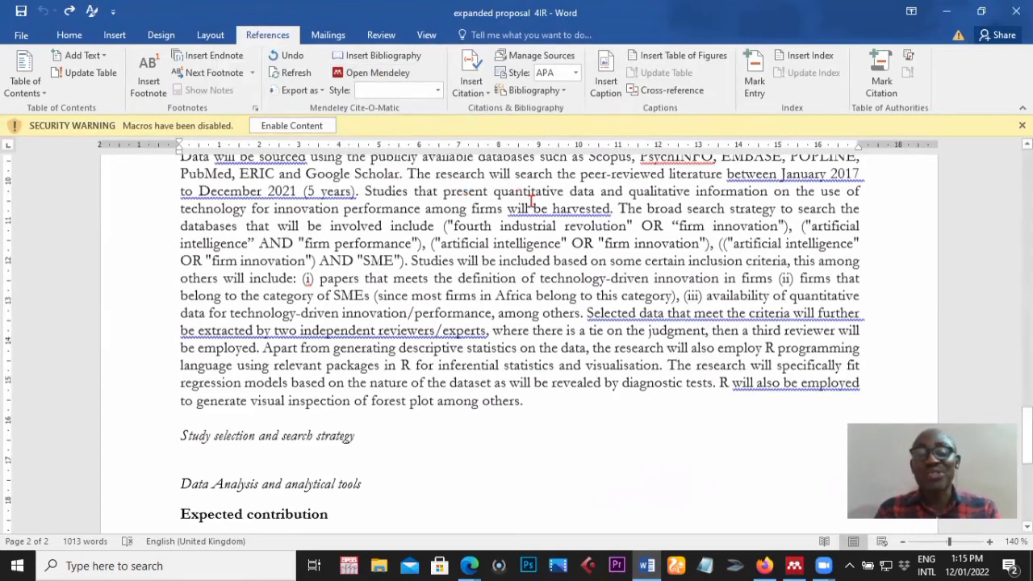
click(453, 262)
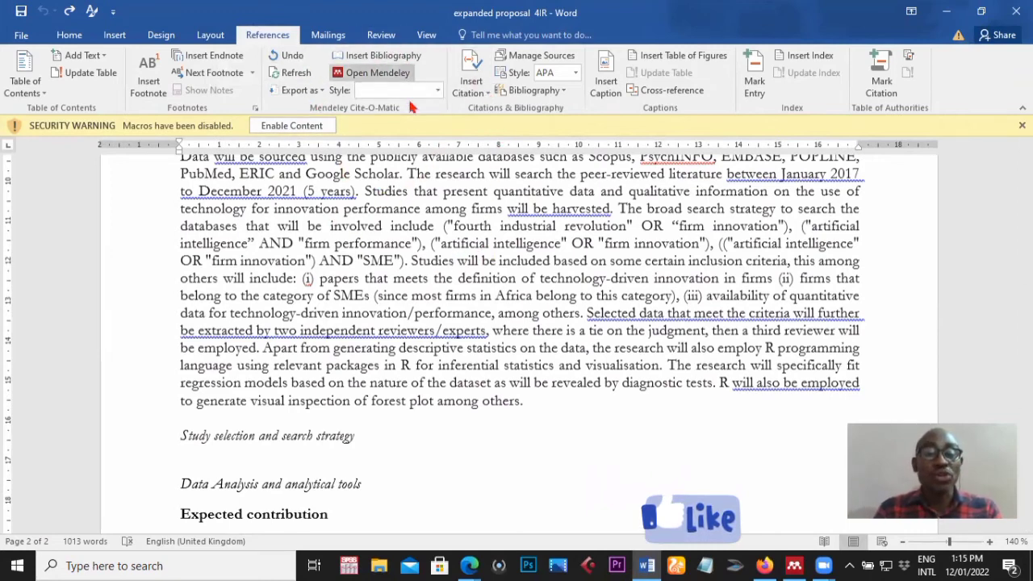
scroll(386, 236, up, 2)
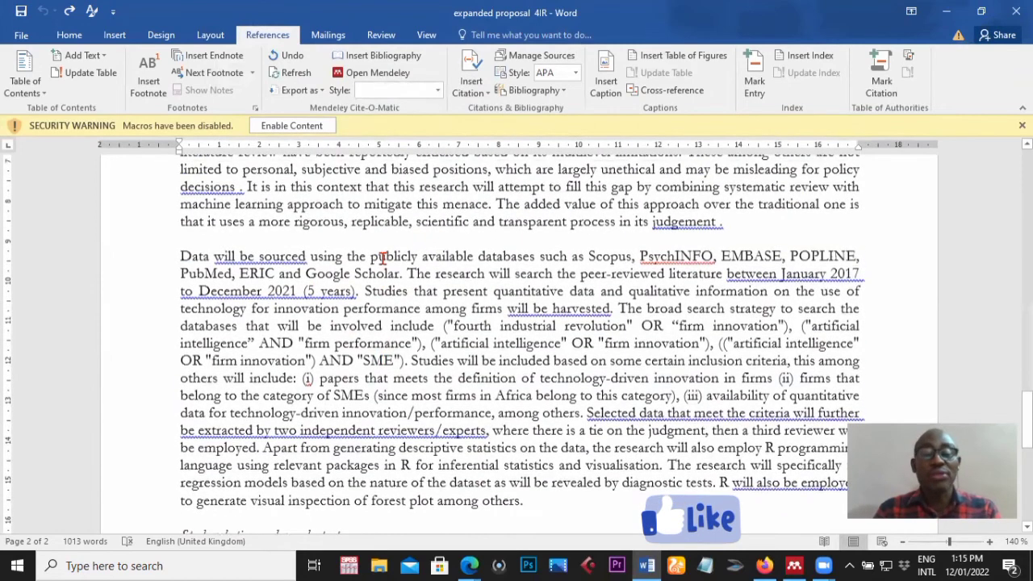